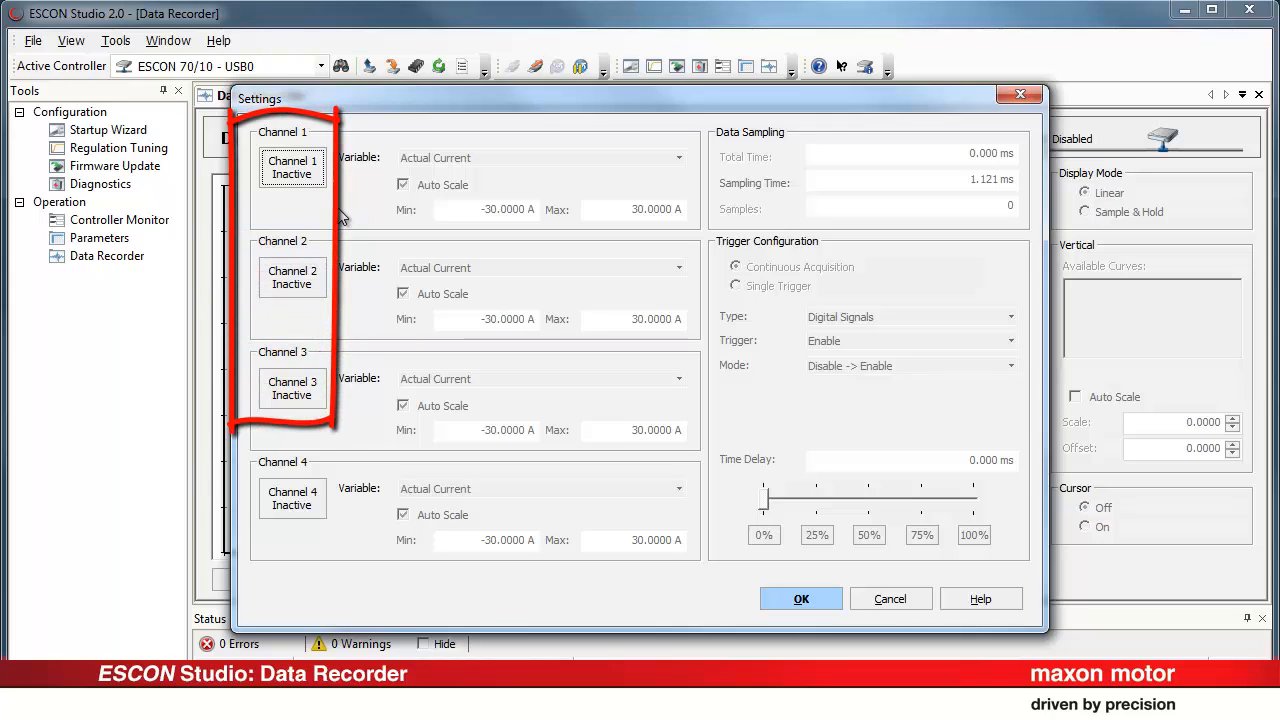
Activate recorder Channel 1 and assign Actual Current Averaged as its variable.
click(317, 184)
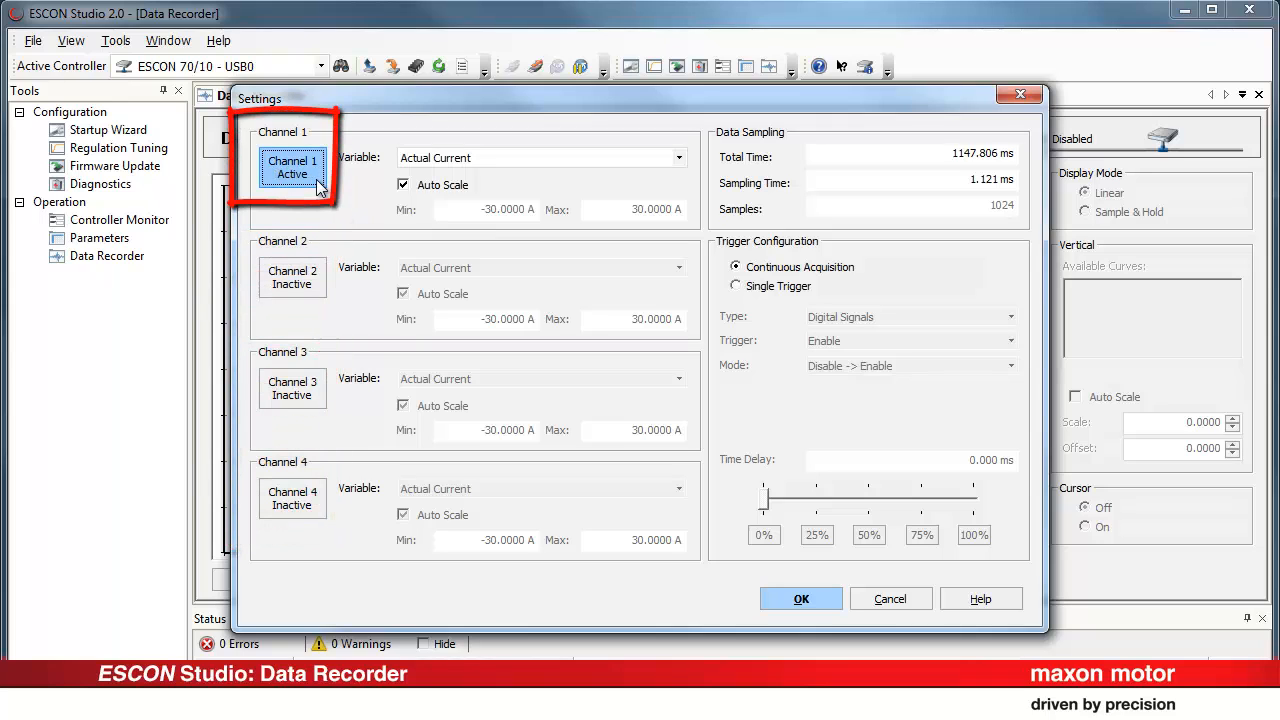
click(679, 160)
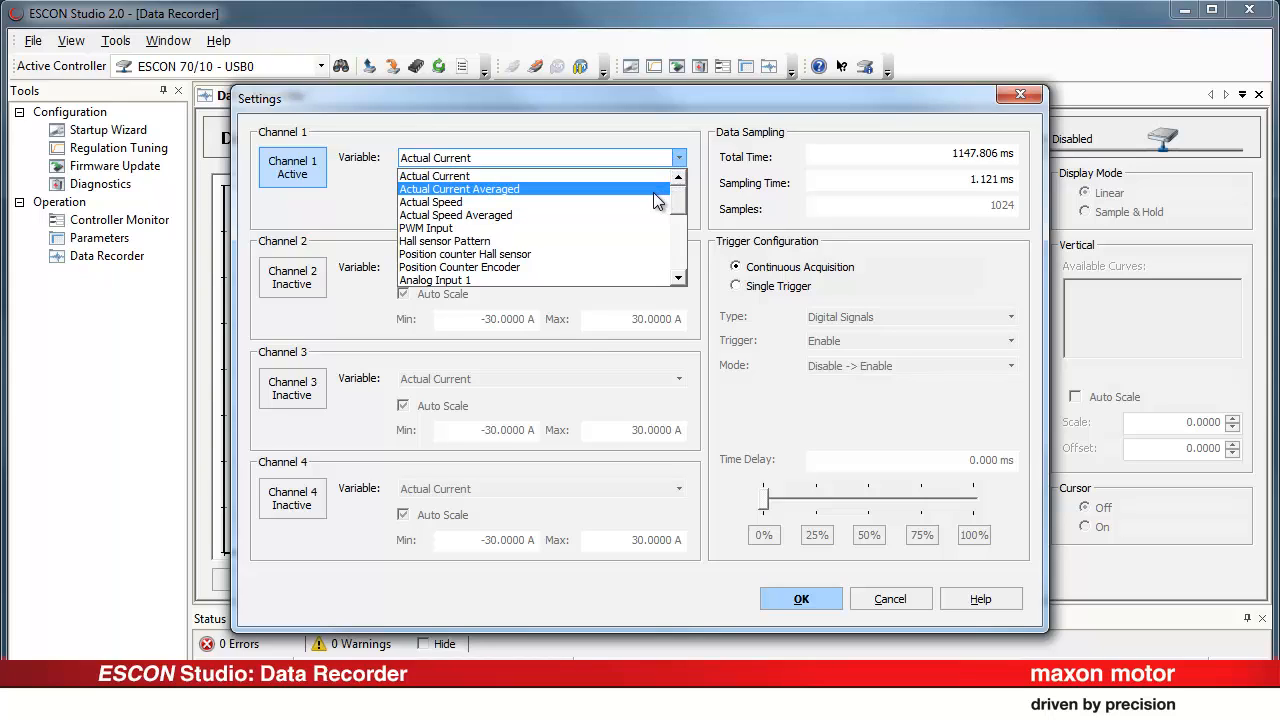
click(653, 192)
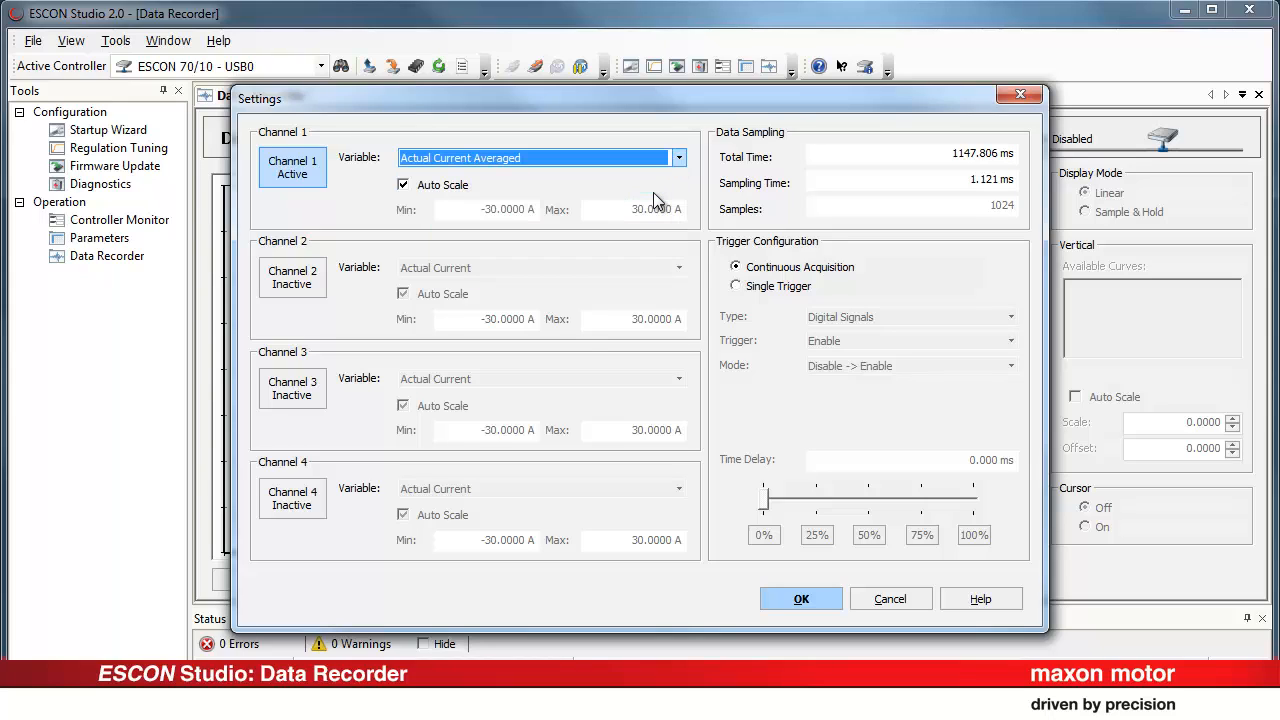
Turn off auto scale for Channel 1 and set its range from -0.03 A to 0.6 A.
click(427, 188)
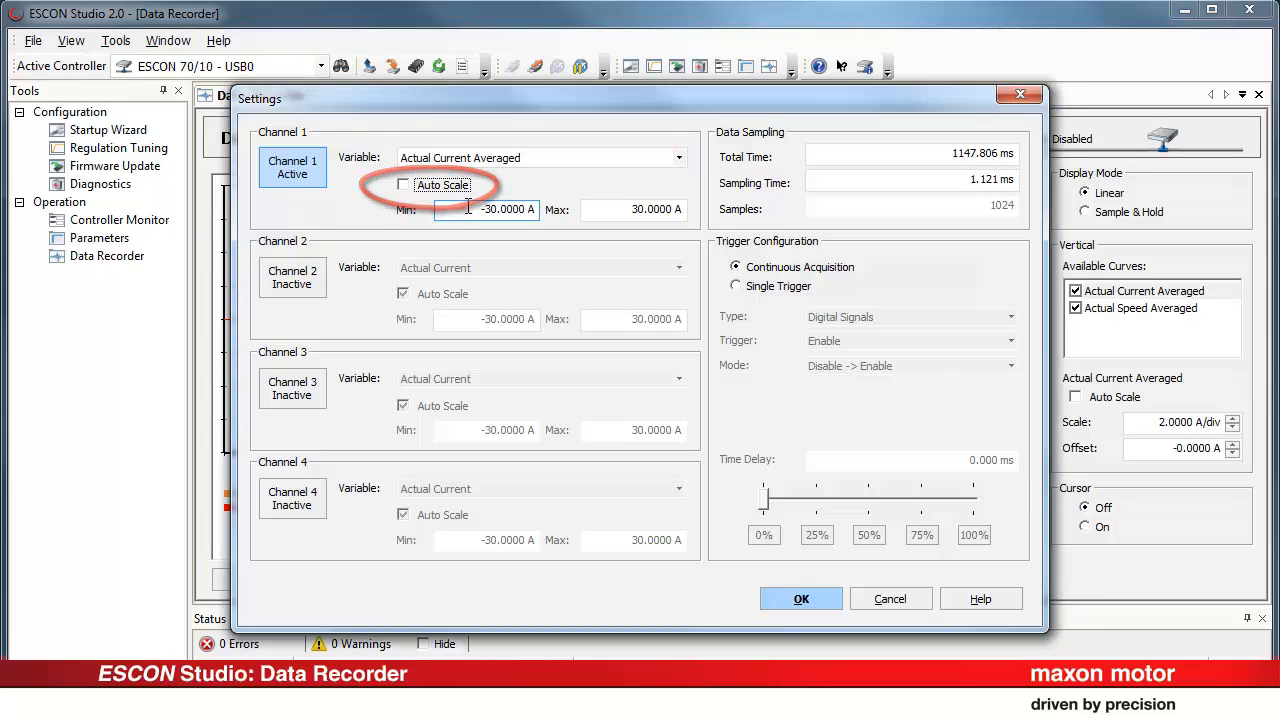
double_click(467, 207)
text(0.03)
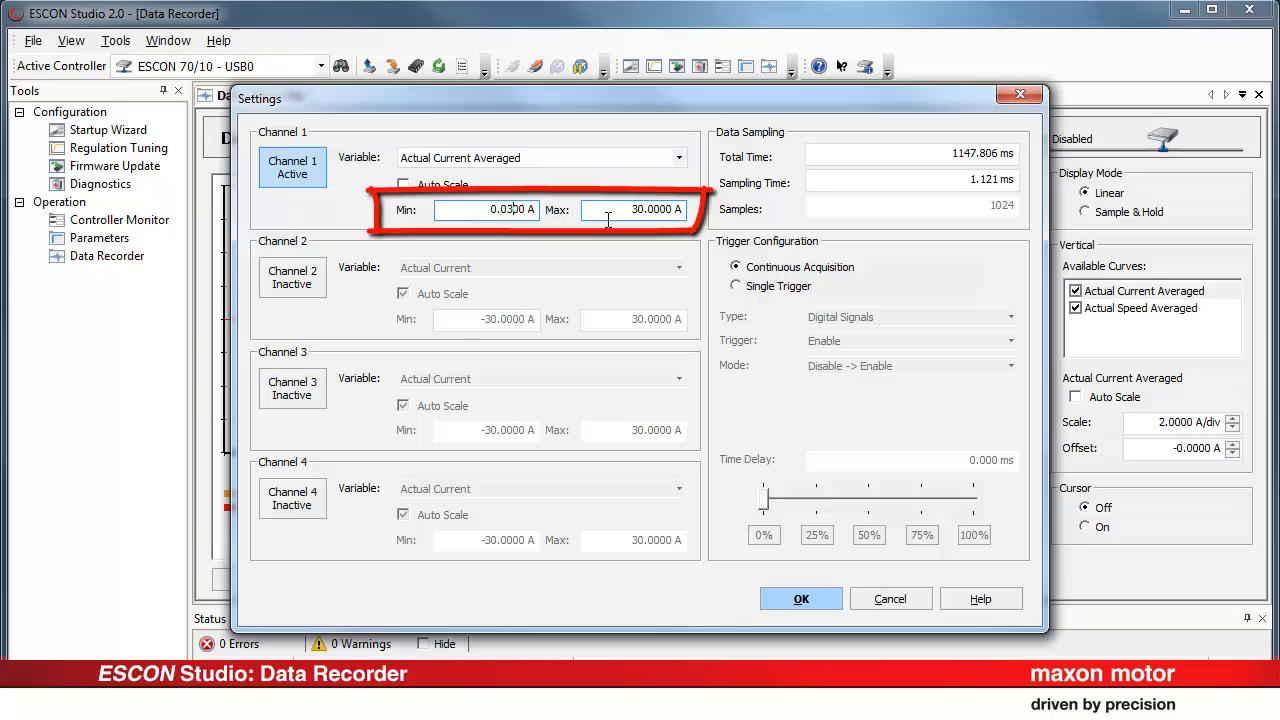
double_click(608, 210)
text(0.6)
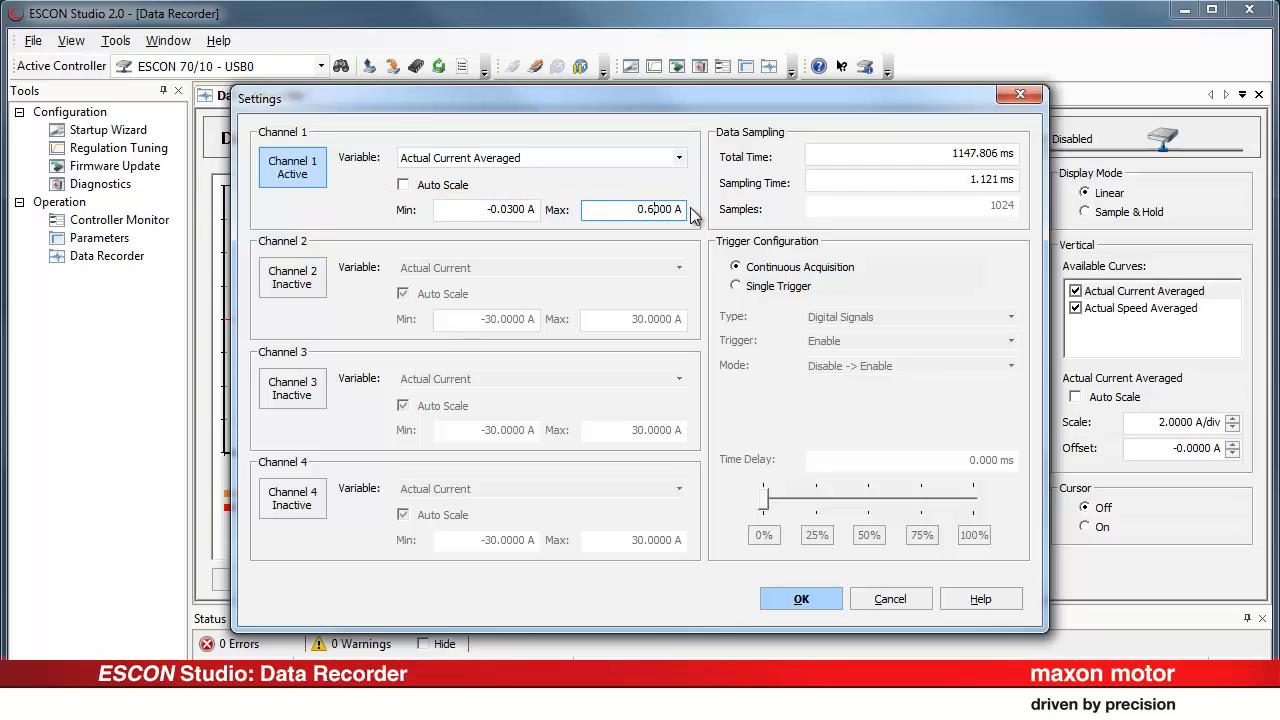
Activate recorder Channel 2 and assign Actual Speed Averaged as its variable.
click(314, 280)
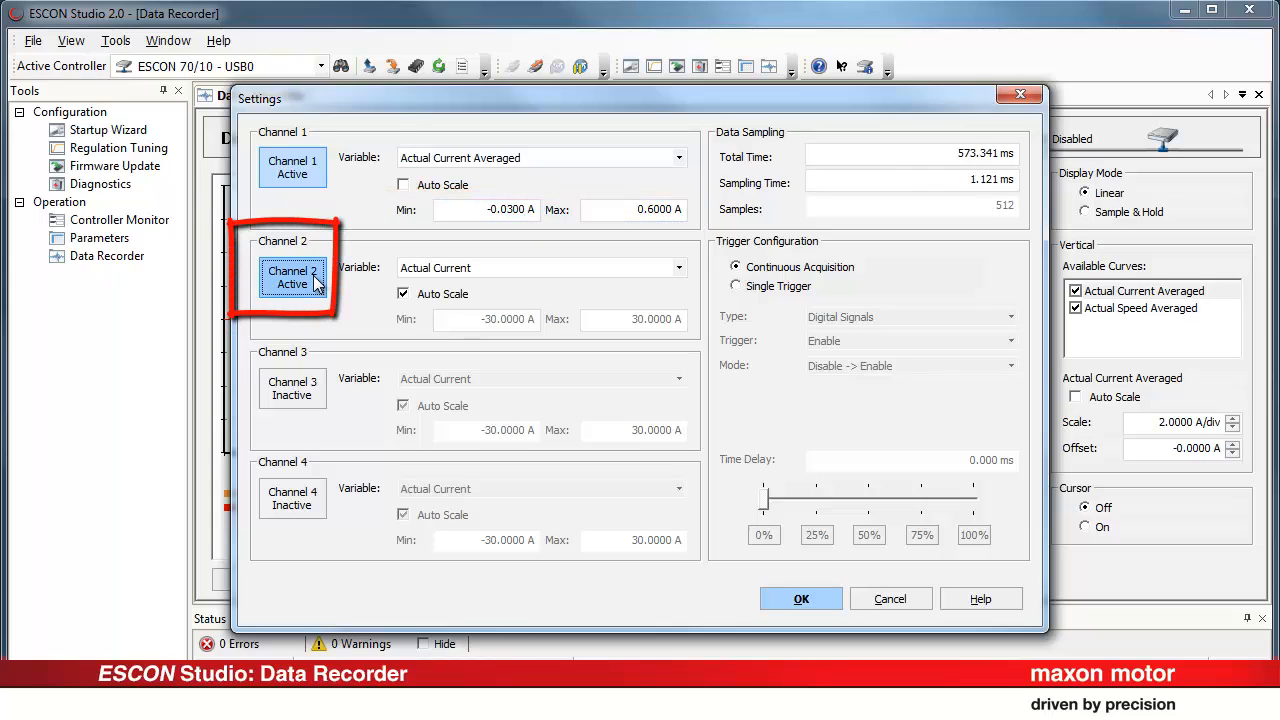
click(679, 268)
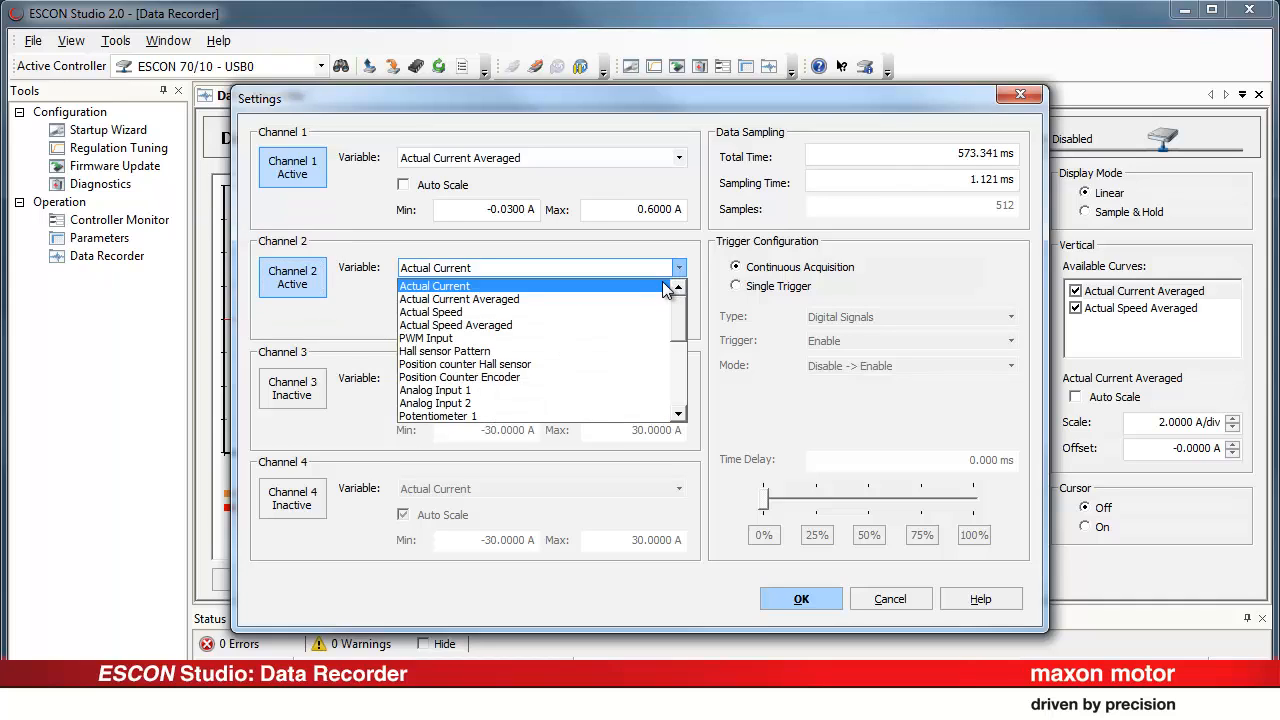
click(636, 325)
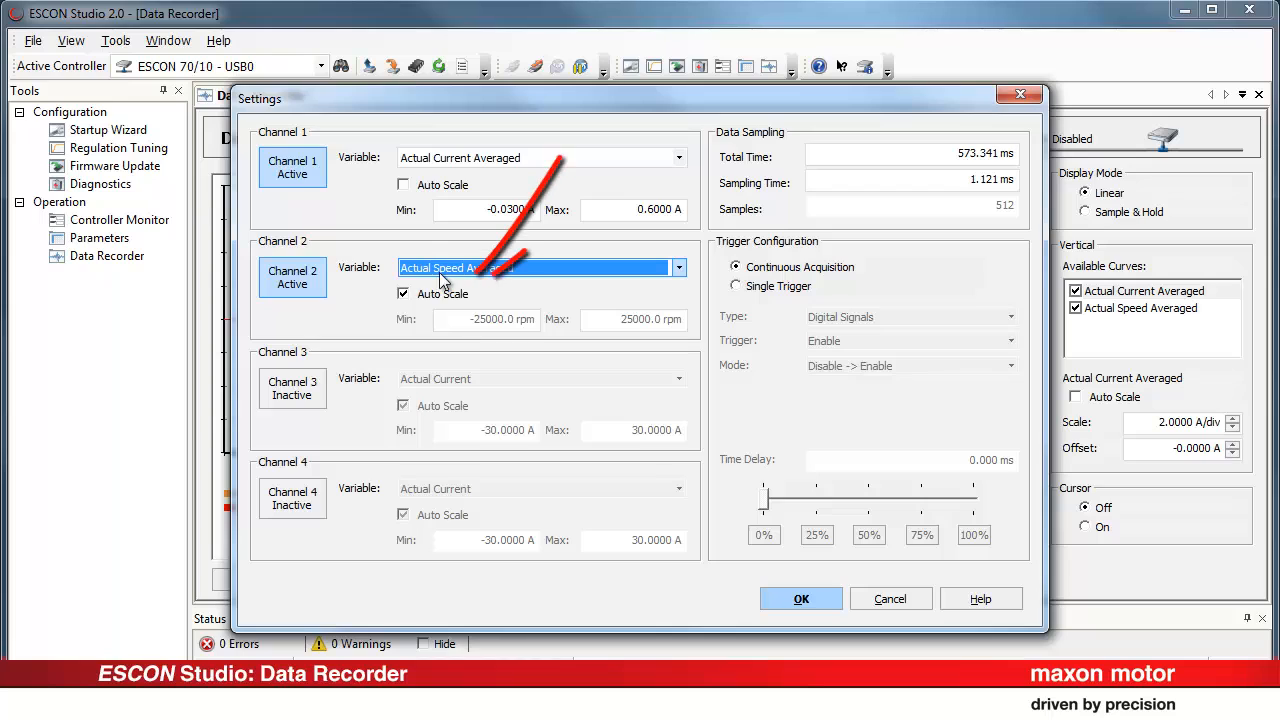
Turn off auto scale for Channel 2 and set its range from -10 rpm to 5300 rpm.
click(404, 294)
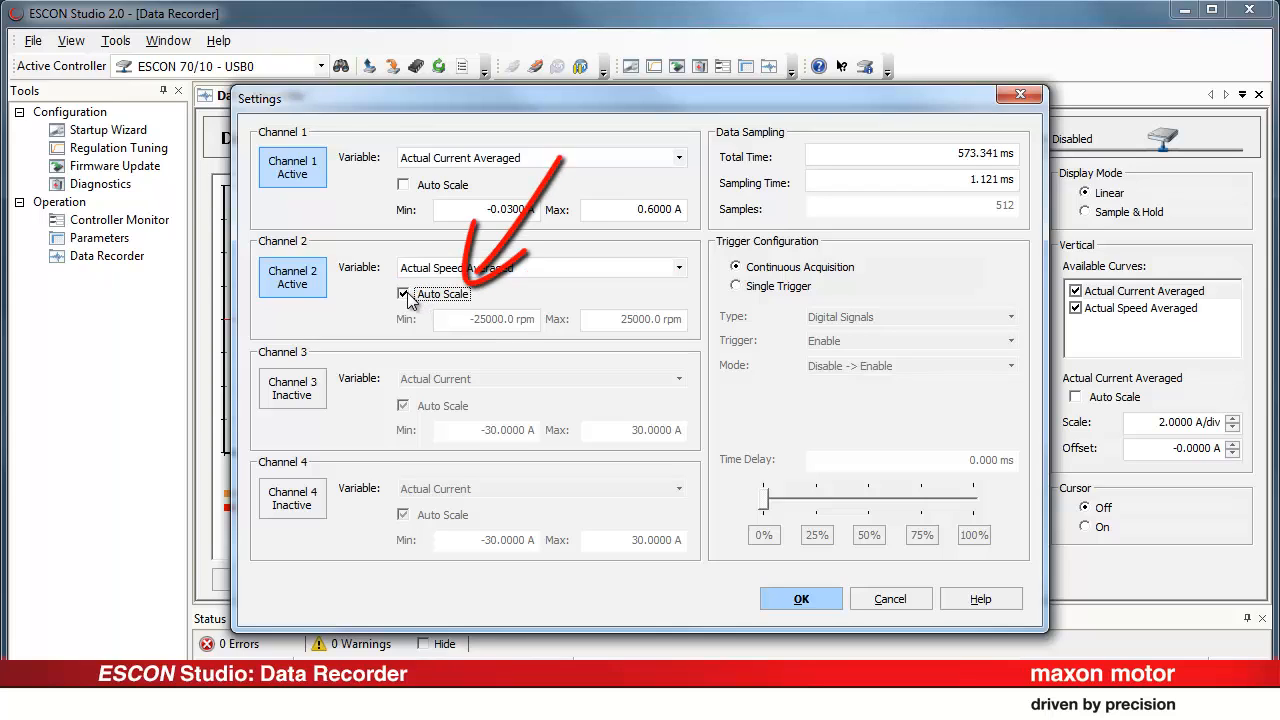
click(530, 320)
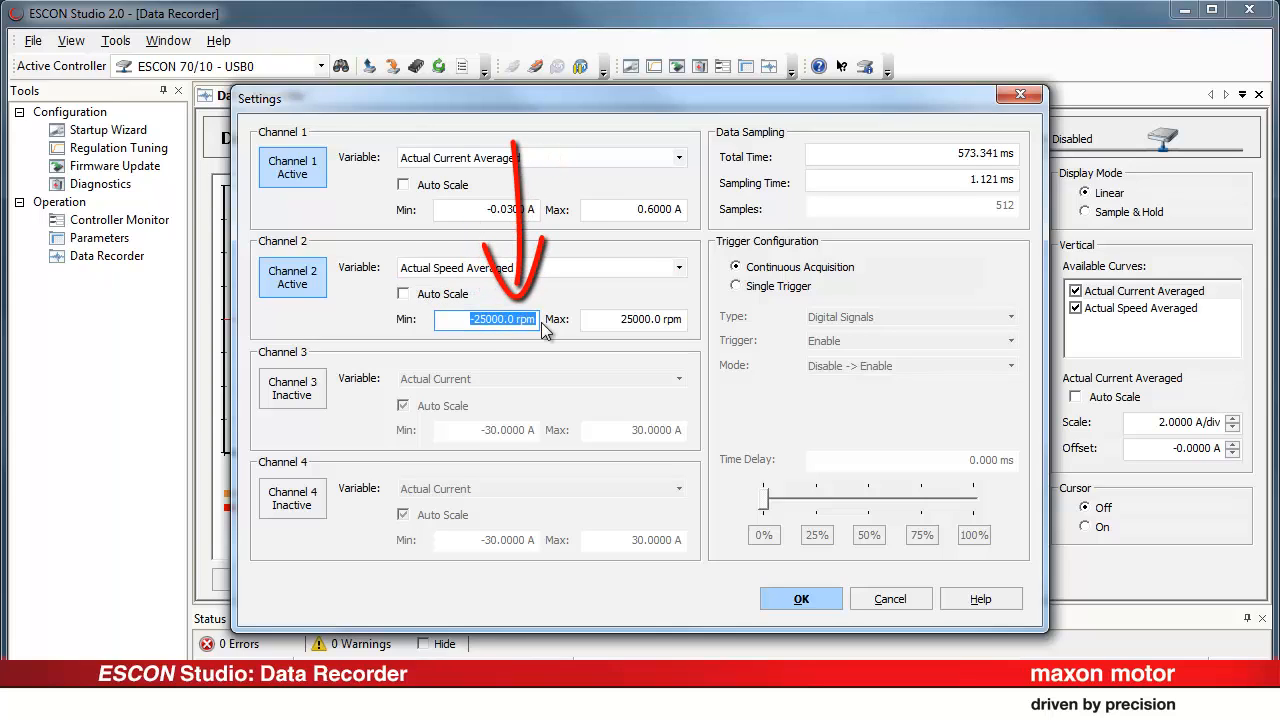
text(-10)
click(650, 319)
text(5)
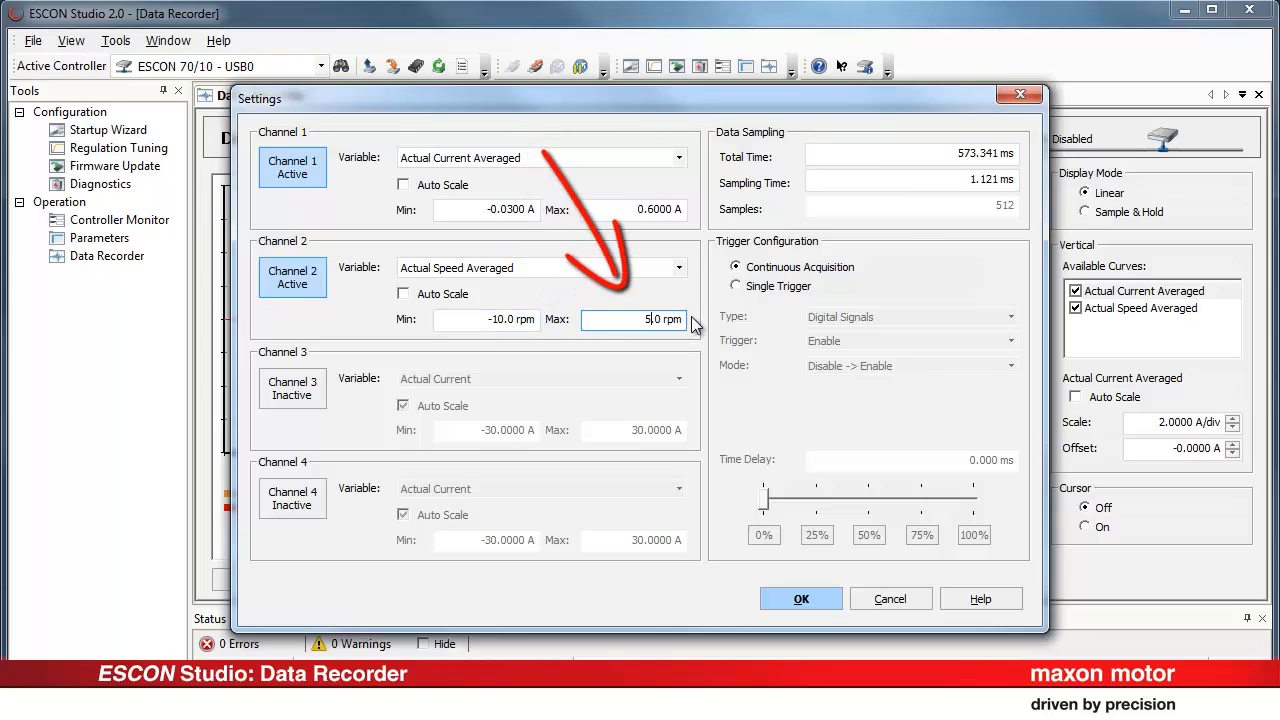
text(300)
click(1028, 218)
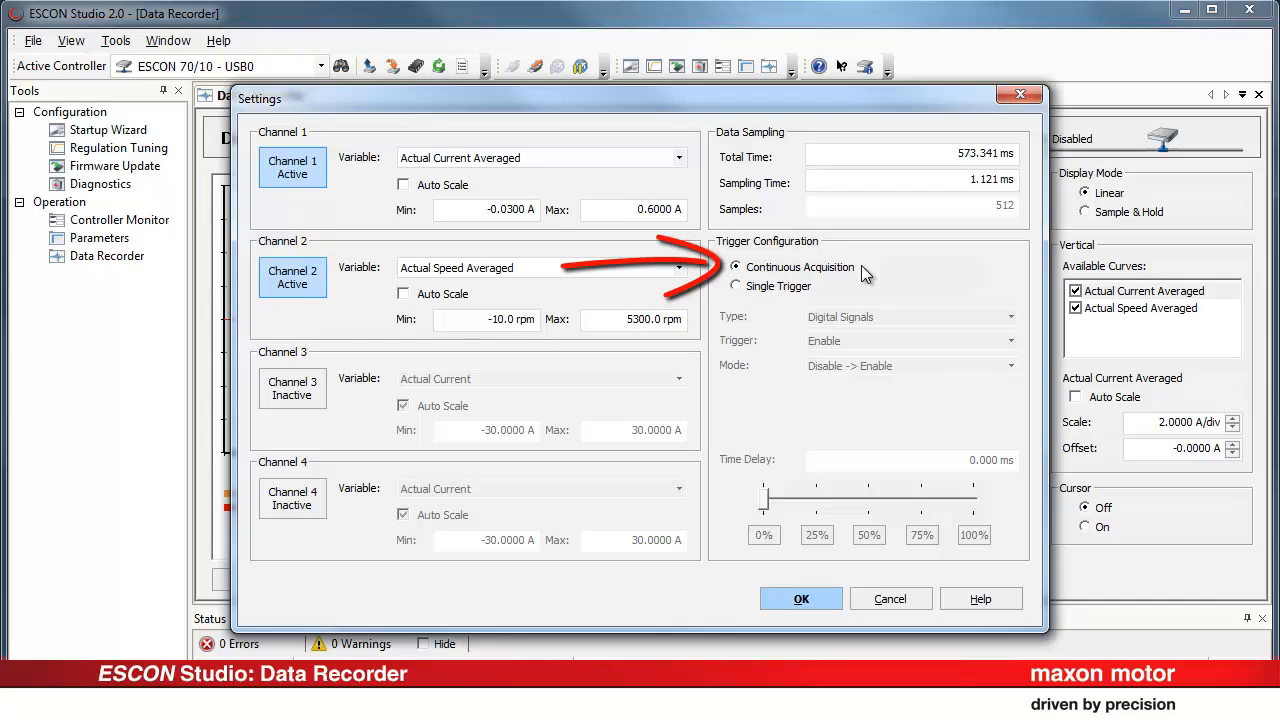
Configure a single trigger on the digital signal Enable, mode Disable -> Enable, with a 25% time delay, and apply the recorder settings.
click(812, 287)
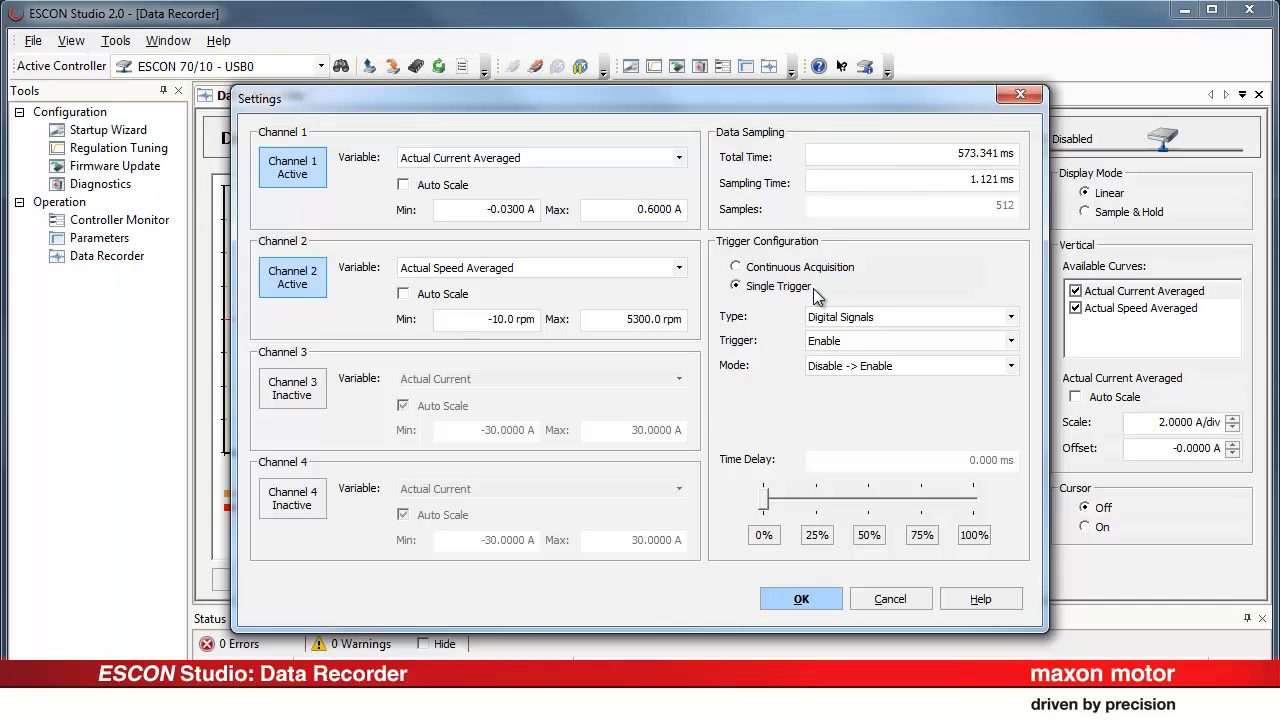
click(1011, 317)
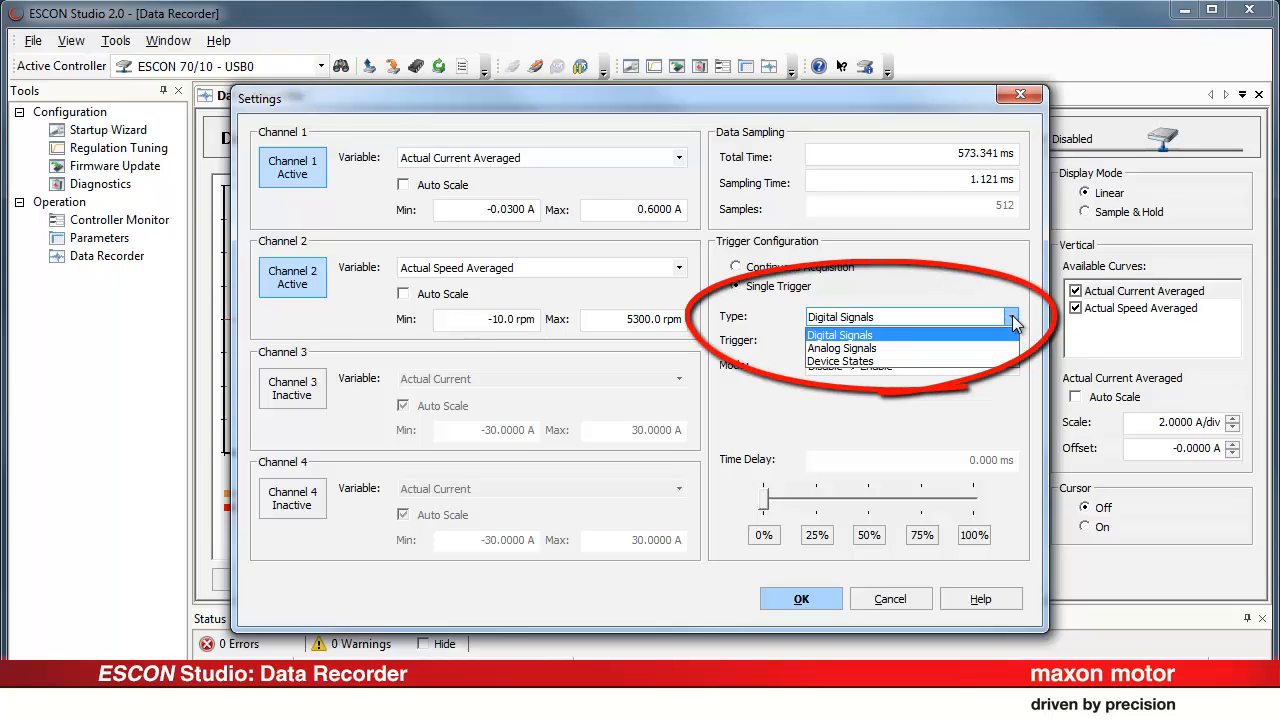
click(1012, 317)
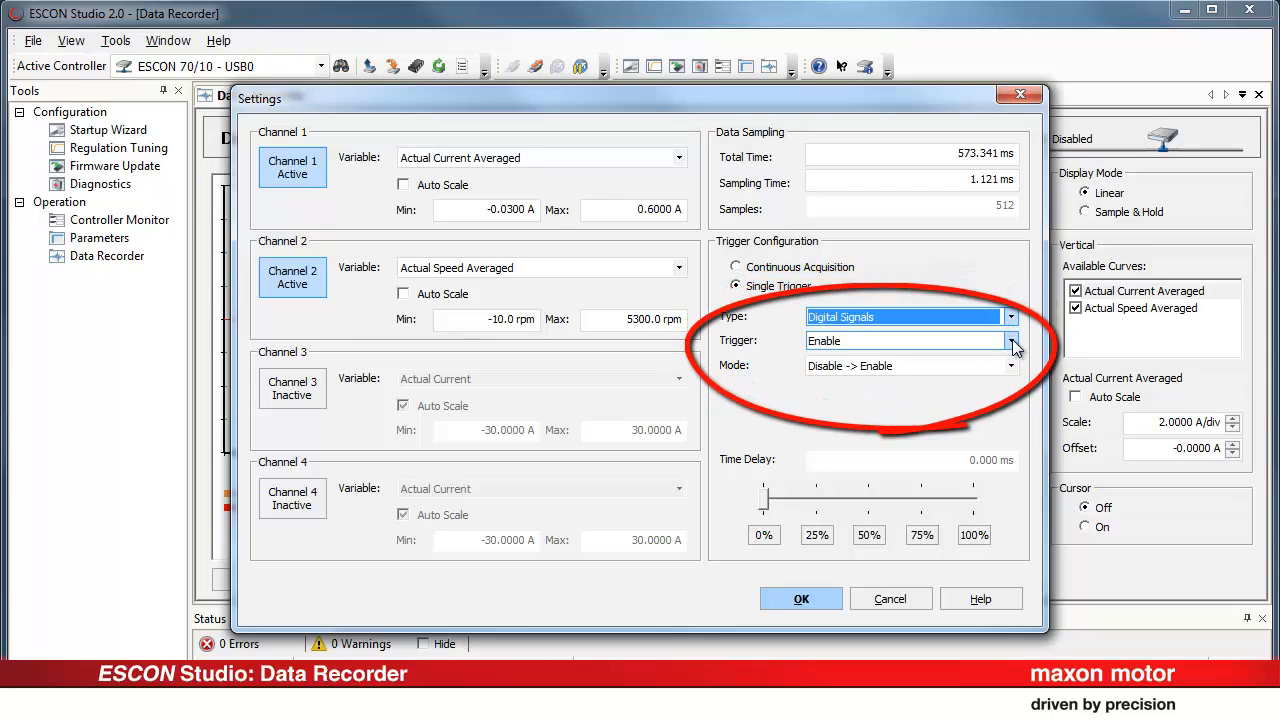
click(1012, 341)
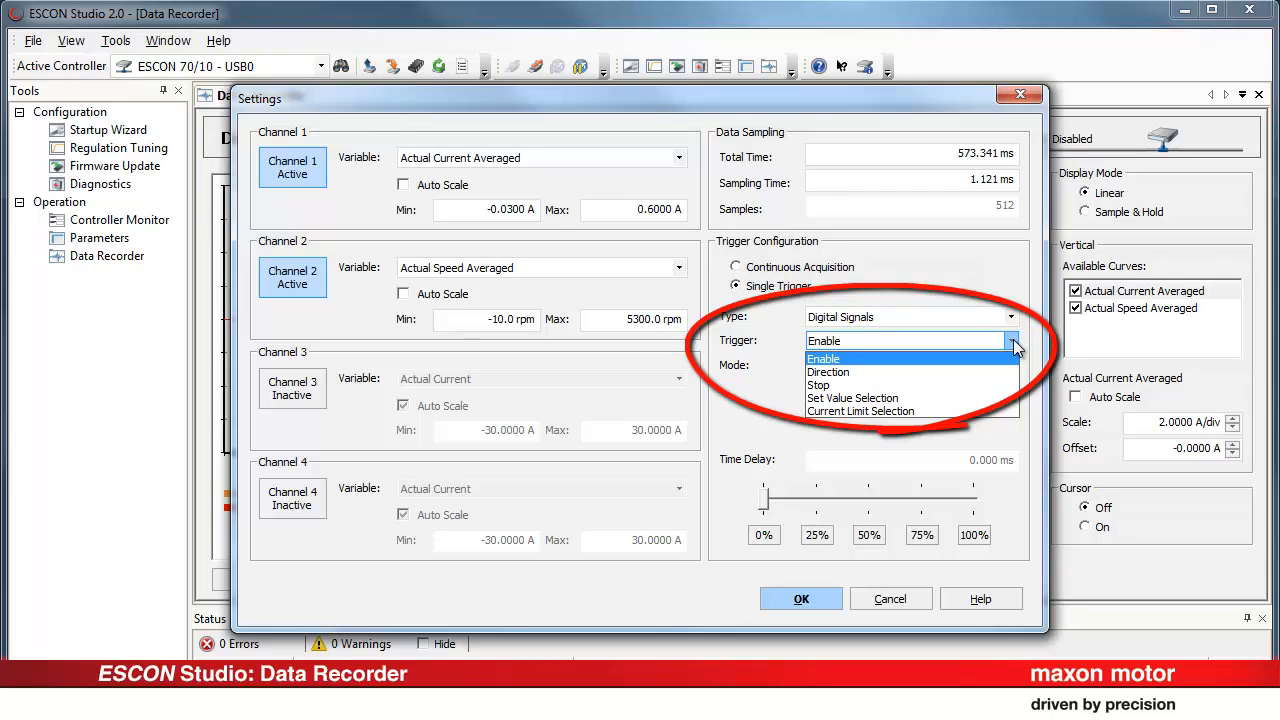
click(1012, 341)
click(1012, 366)
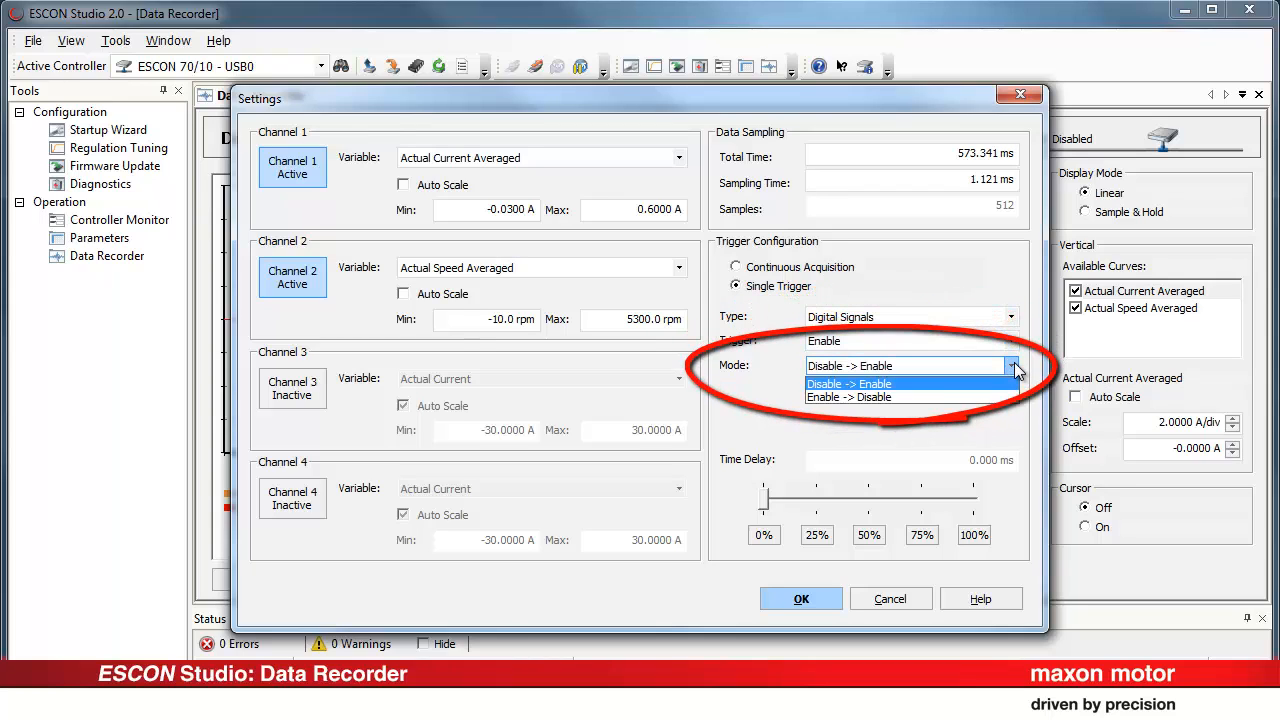
click(1014, 364)
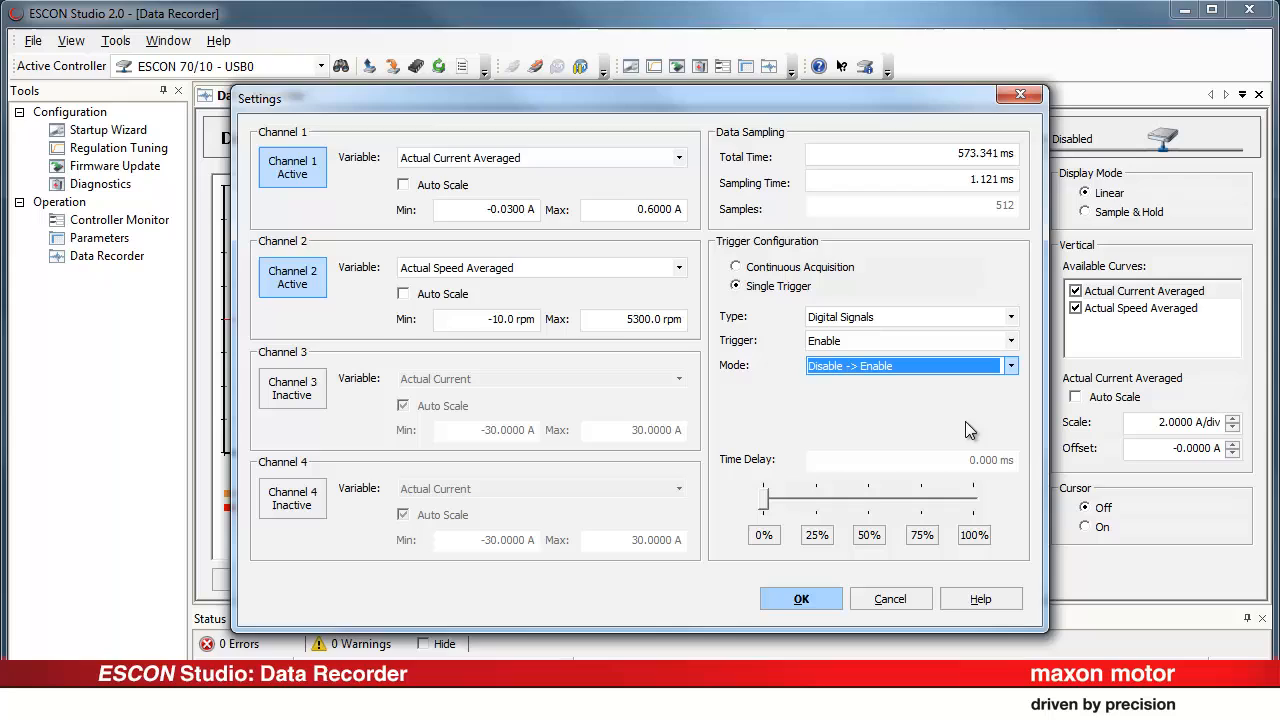
click(823, 540)
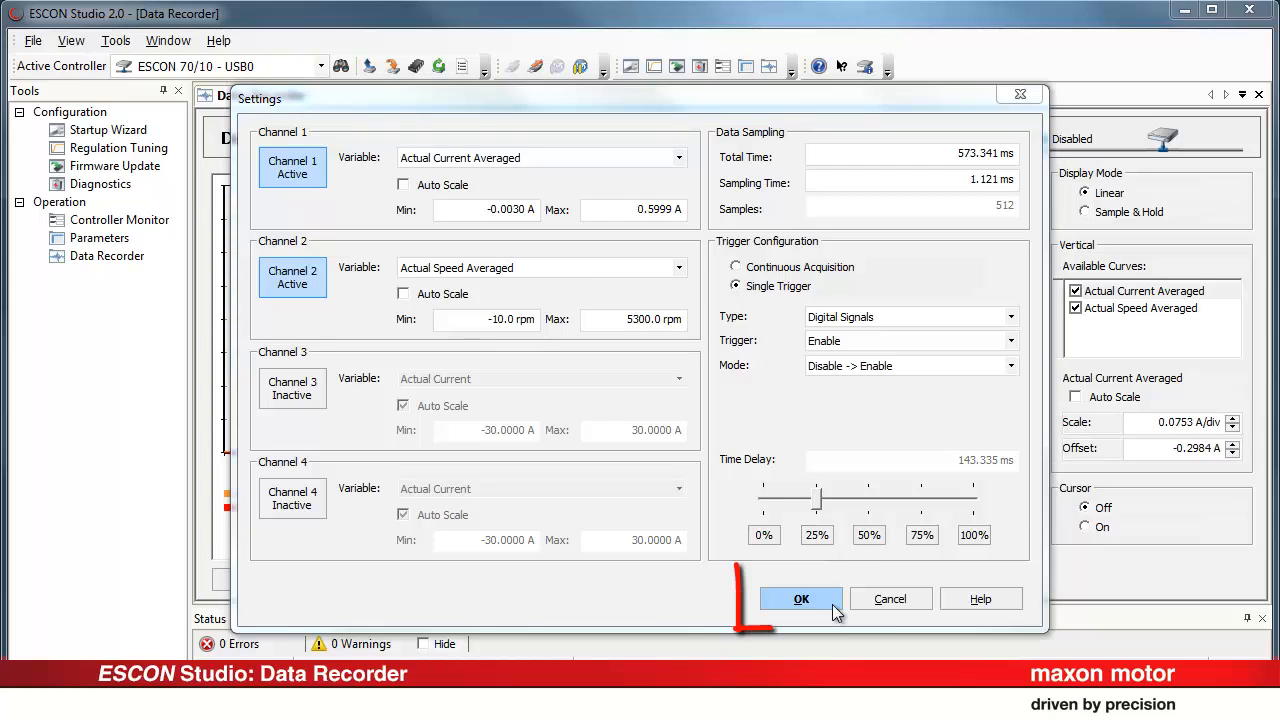
click(801, 599)
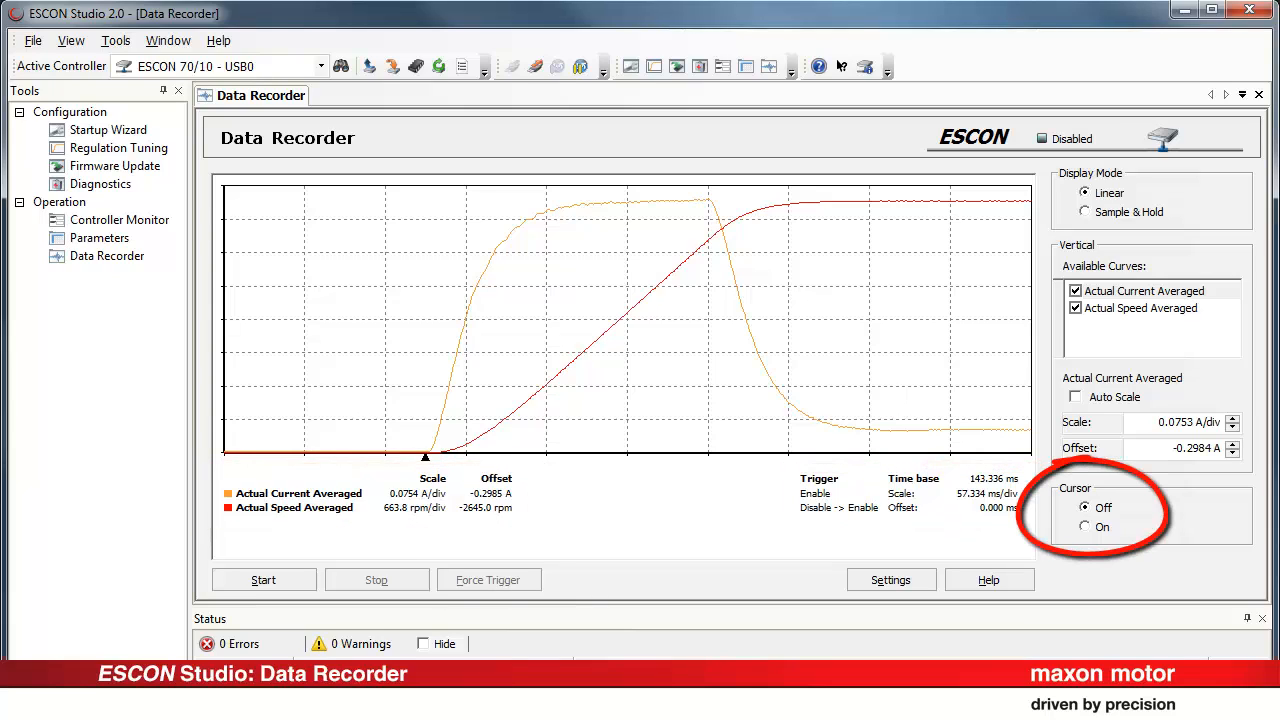
Turn on the cursor in the recorded plot and move it to about 434 ms, where the speed curve has levelled off.
click(1086, 527)
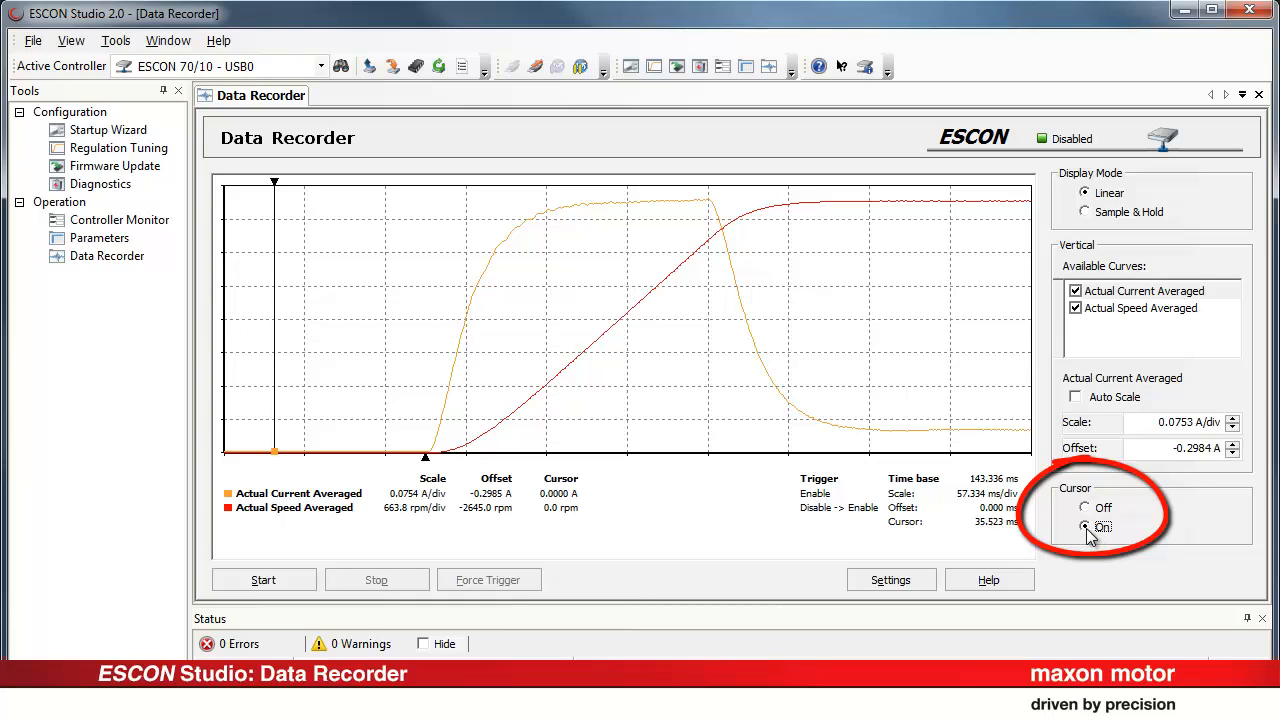
click(479, 369)
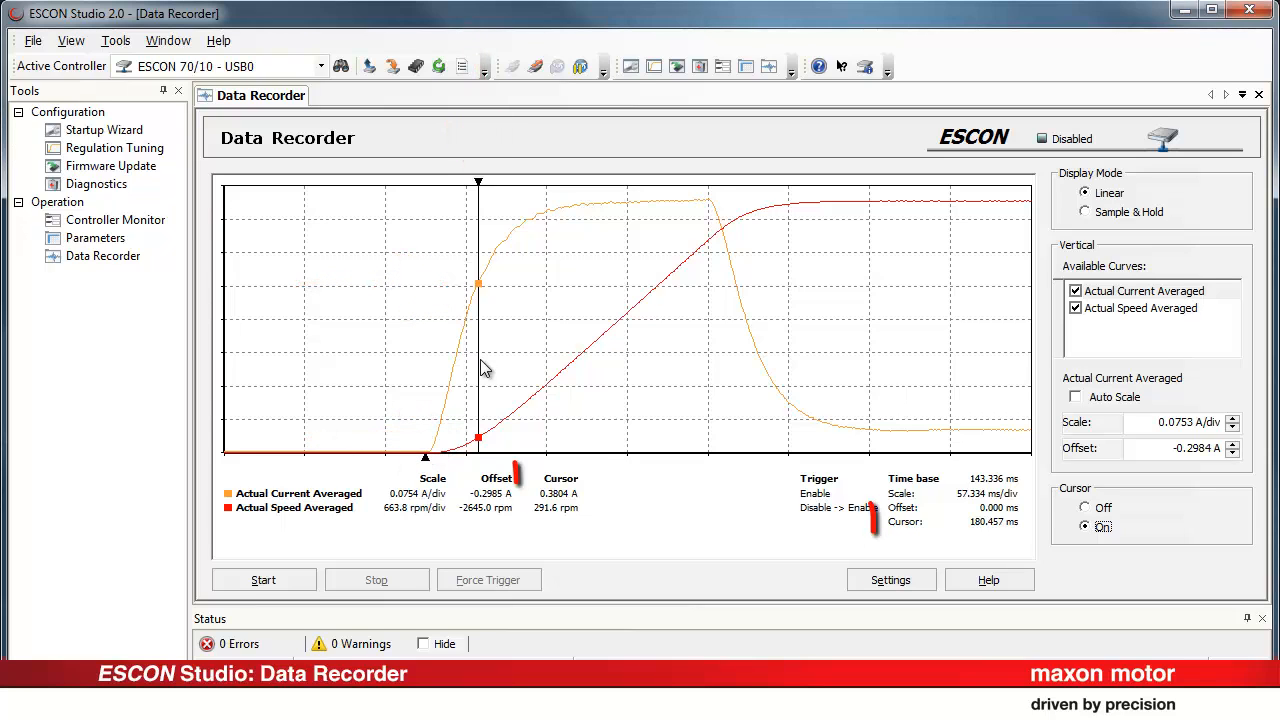
drag(486, 366, 836, 339)
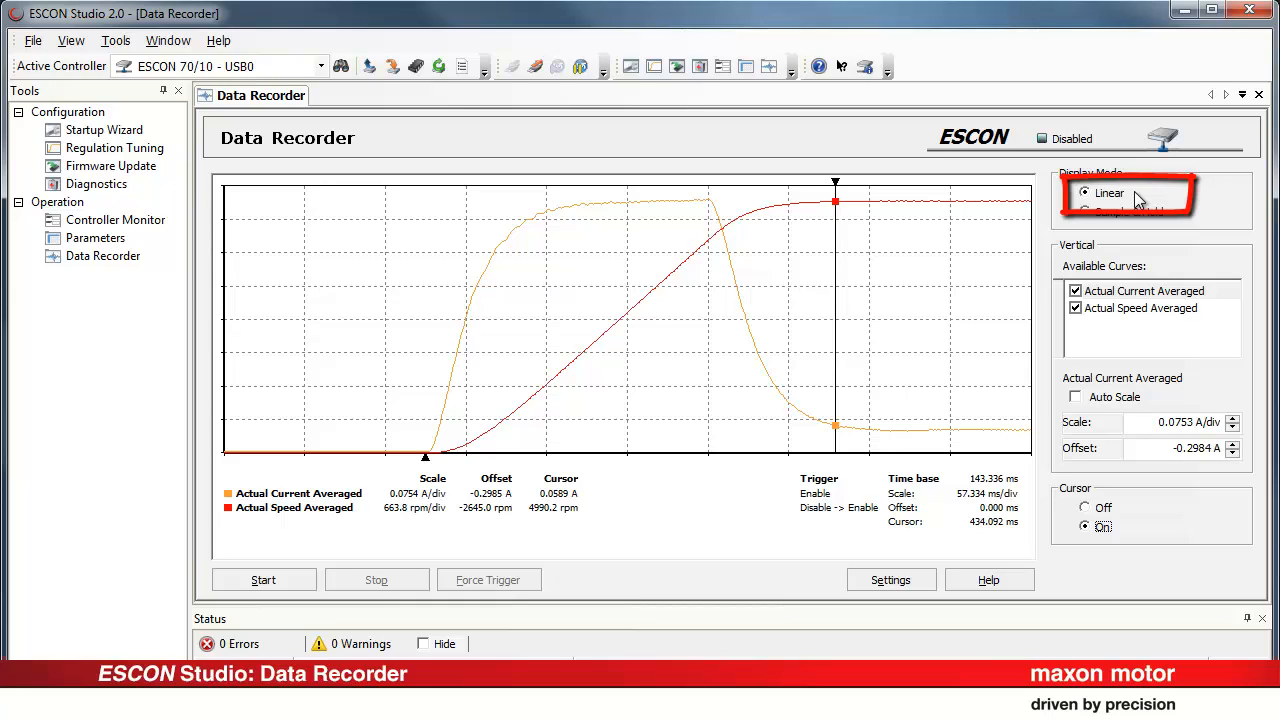
Set the plot's display mode to Sample & Hold and start exporting the recorded data.
click(1162, 215)
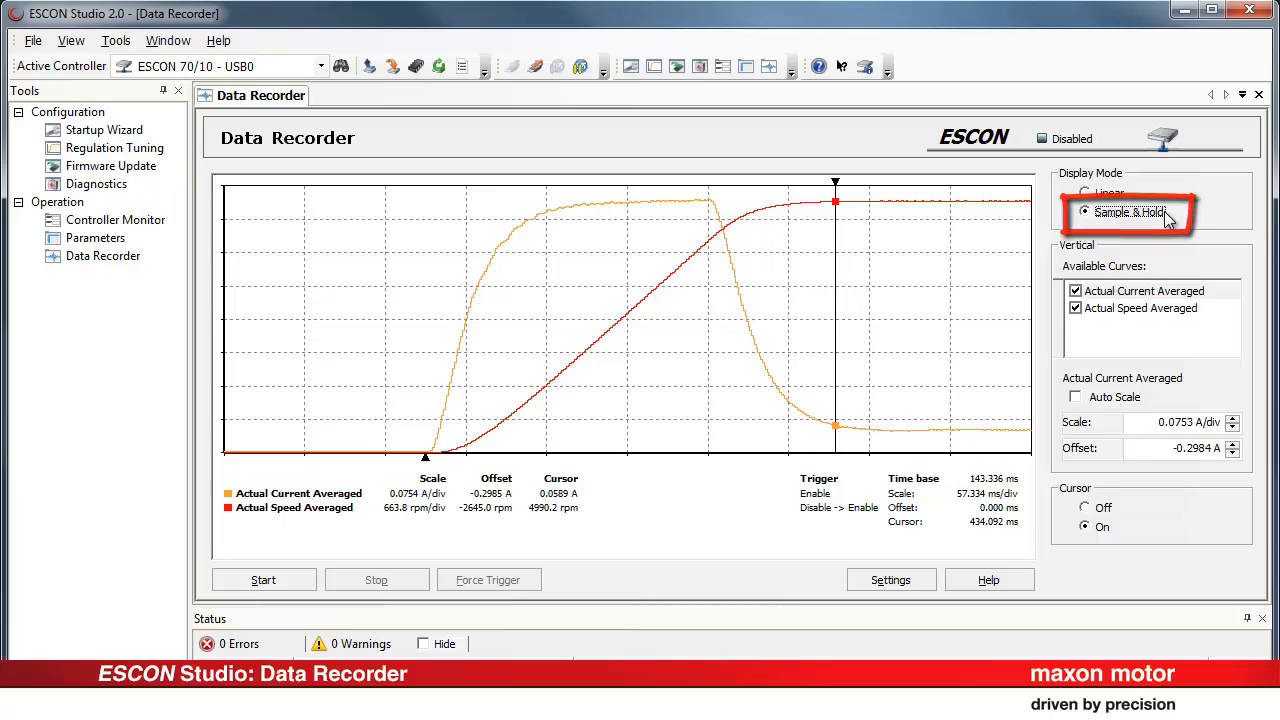
right_click(970, 297)
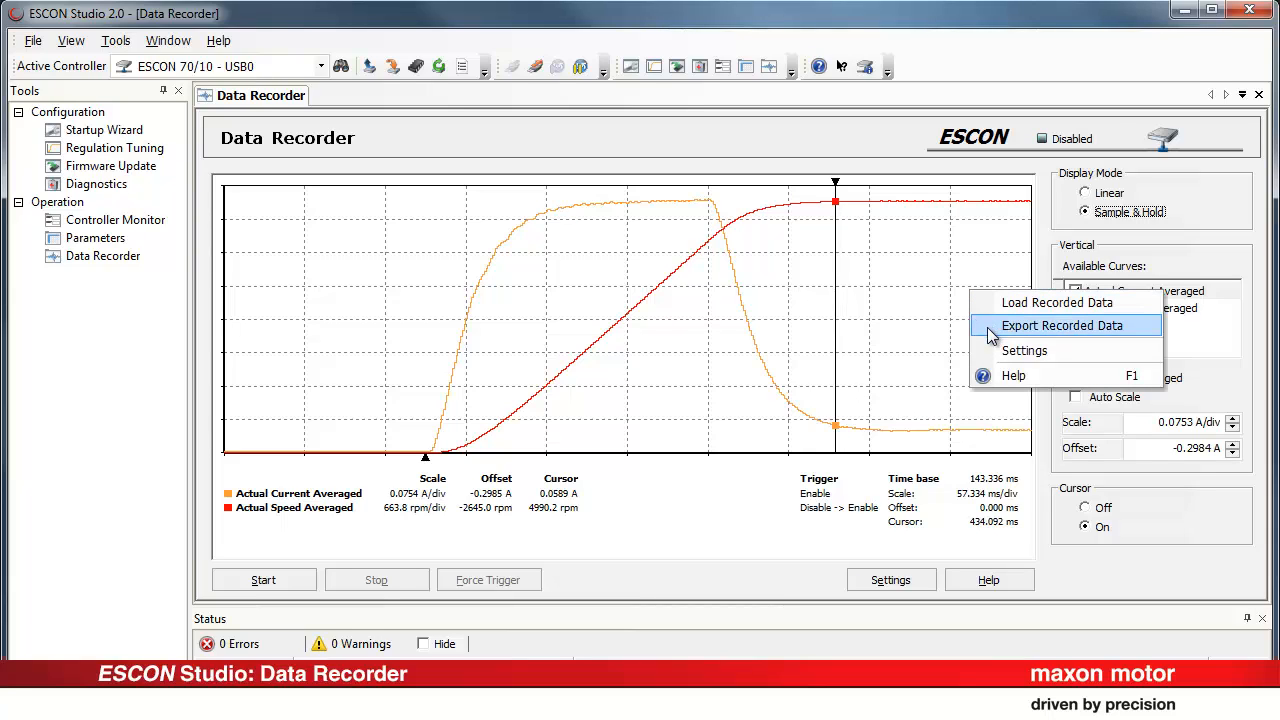
click(992, 326)
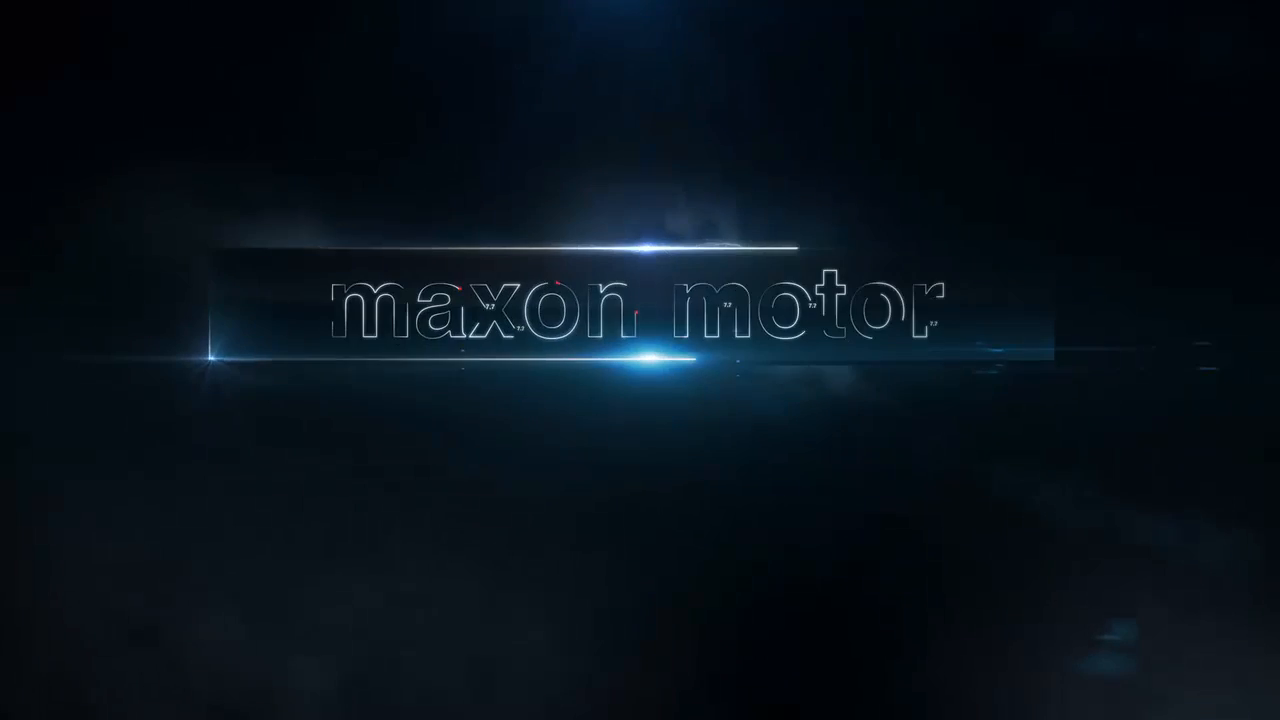